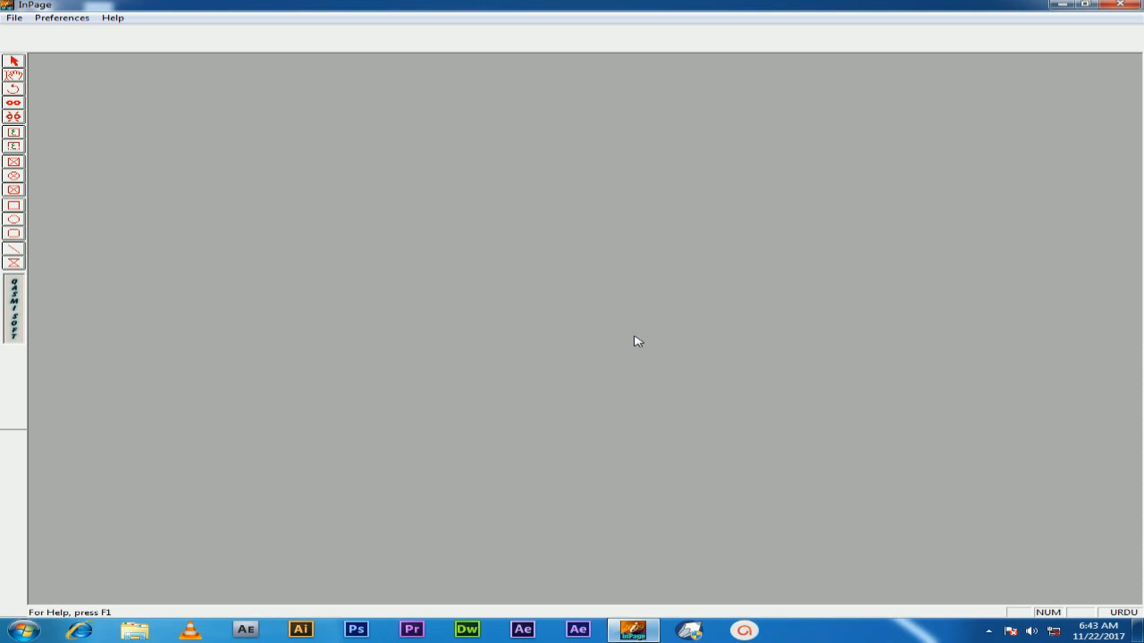
- Create a new single-page A4 portrait document with the default margins and view it at 50%
key("ctrl+n")
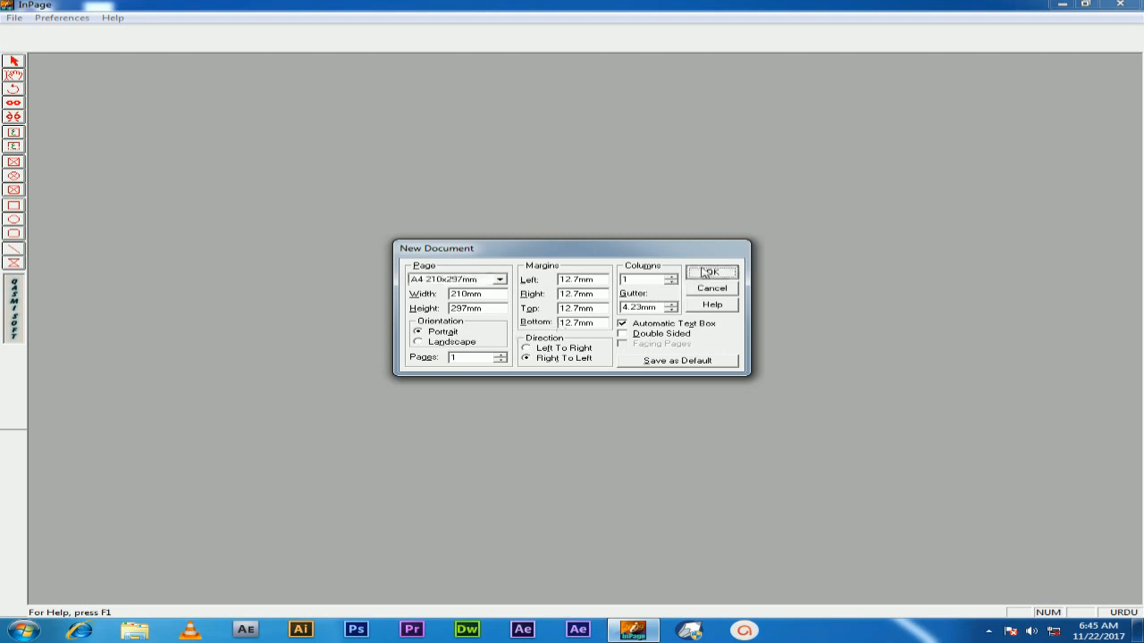
left_click(711, 272)
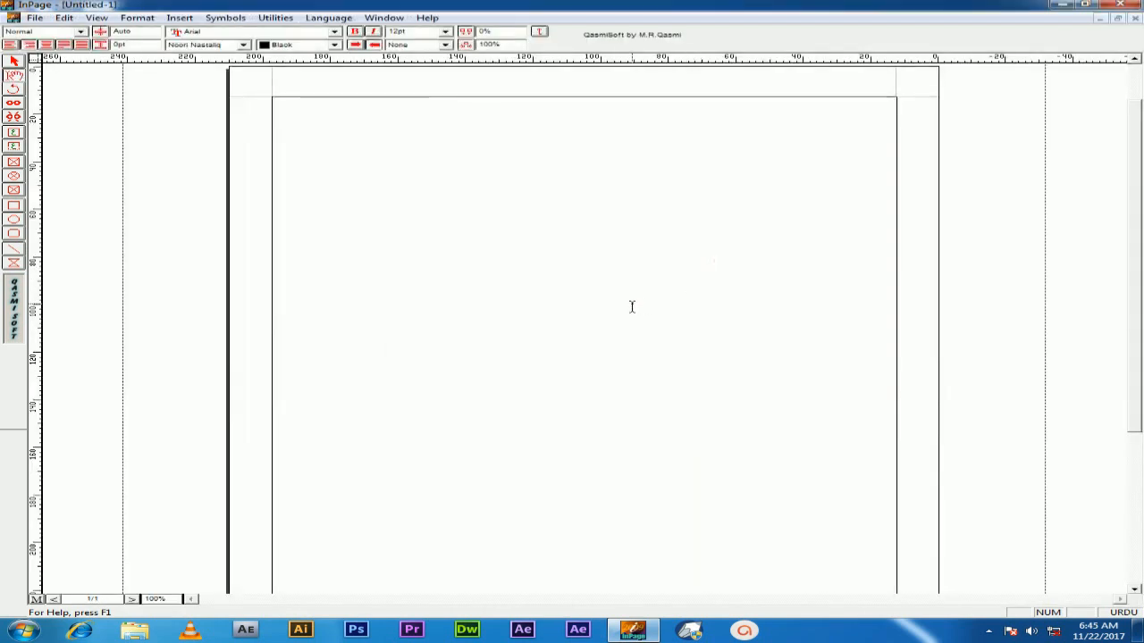
key("ctrl+5")
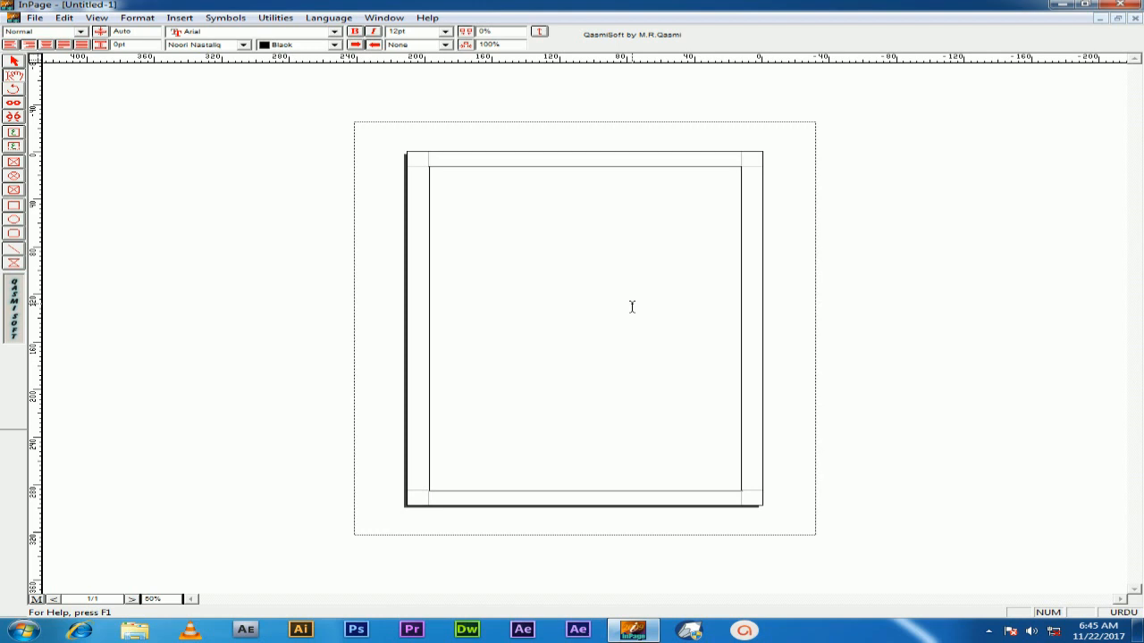
- Create another new A4 document in landscape orientation and view it at 50%
key("ctrl+n")
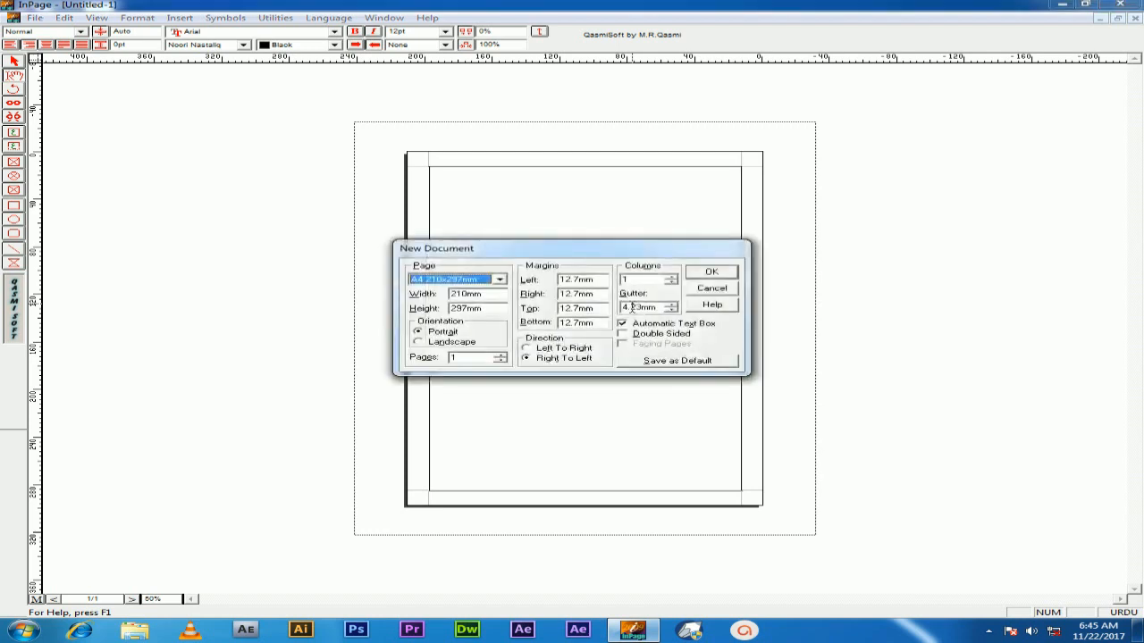
left_click(458, 343)
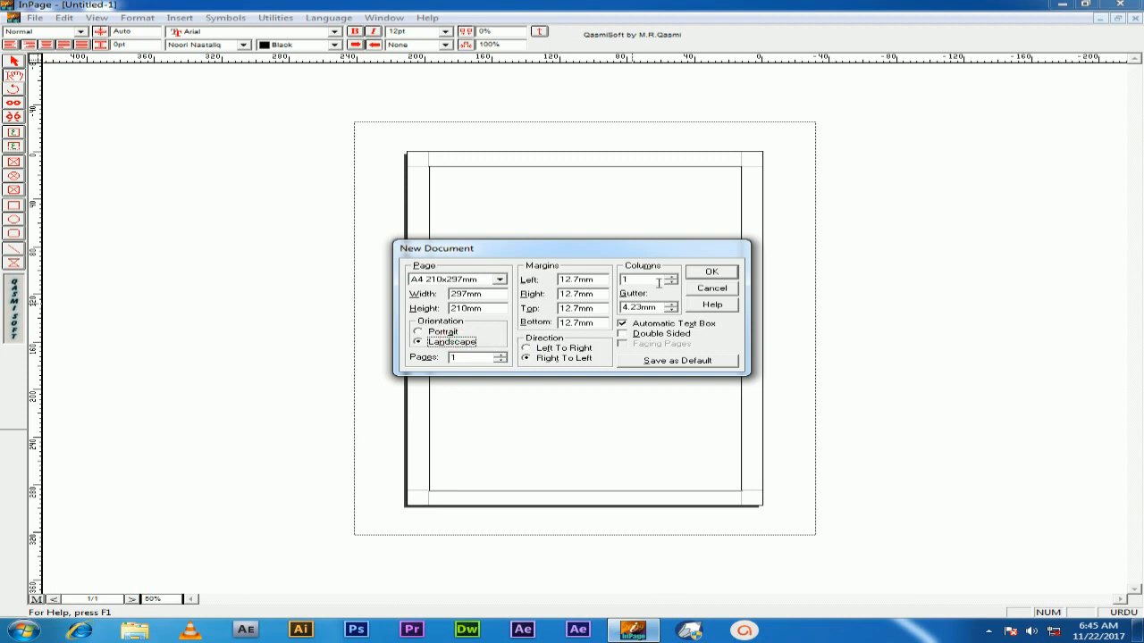
left_click(709, 274)
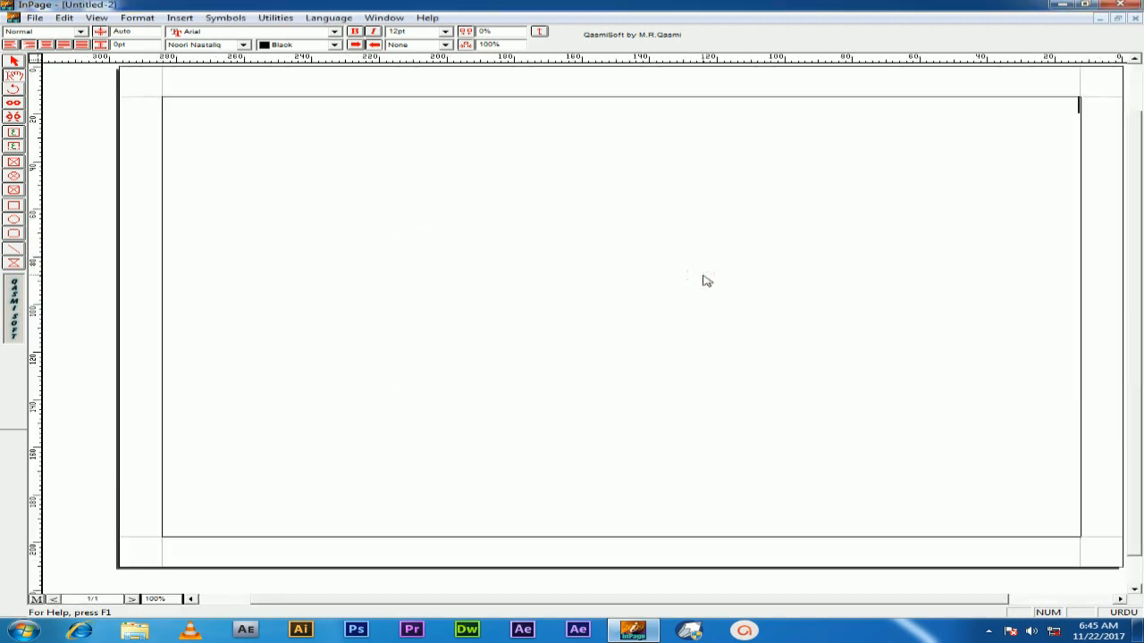
key("ctrl+5")
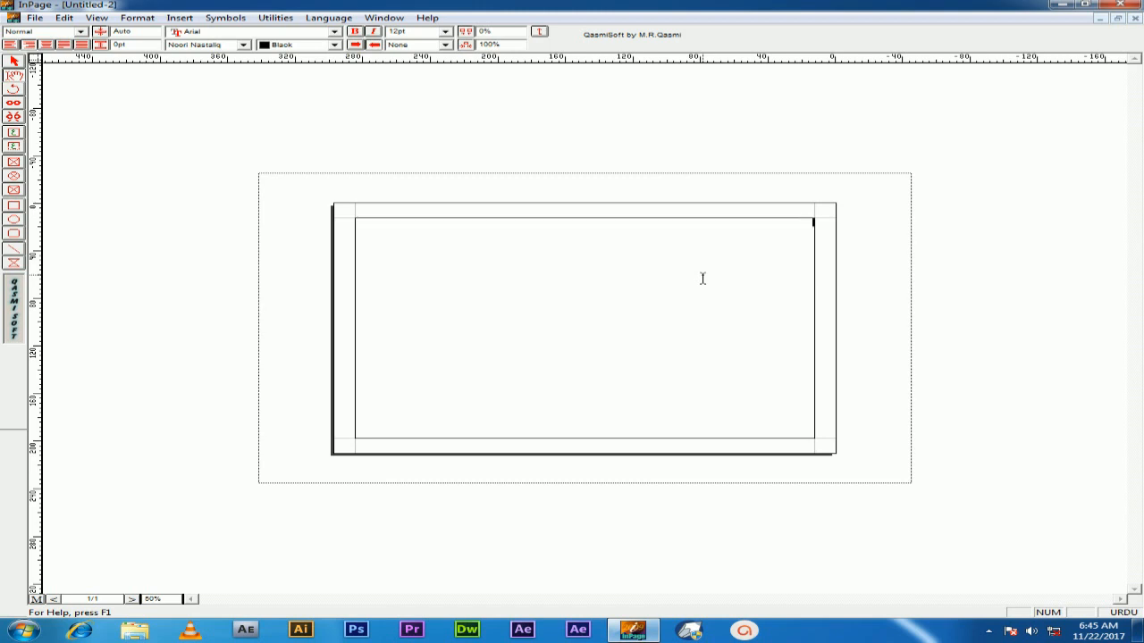
- Create a new A4 portrait document with 20 pages
key("ctrl+n")
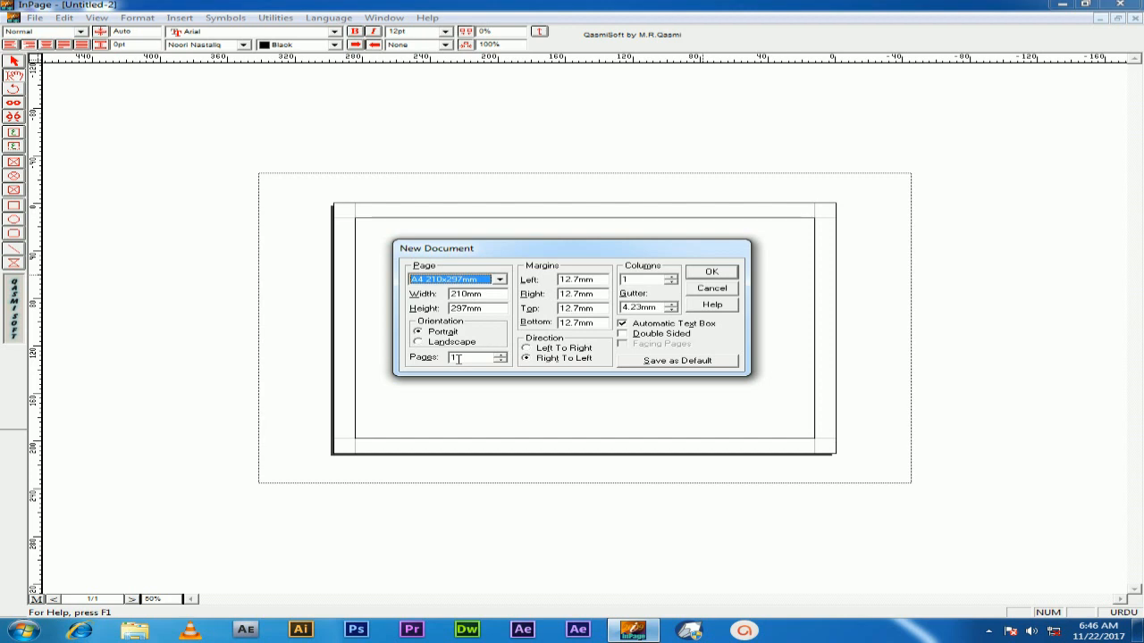
double_click(457, 357)
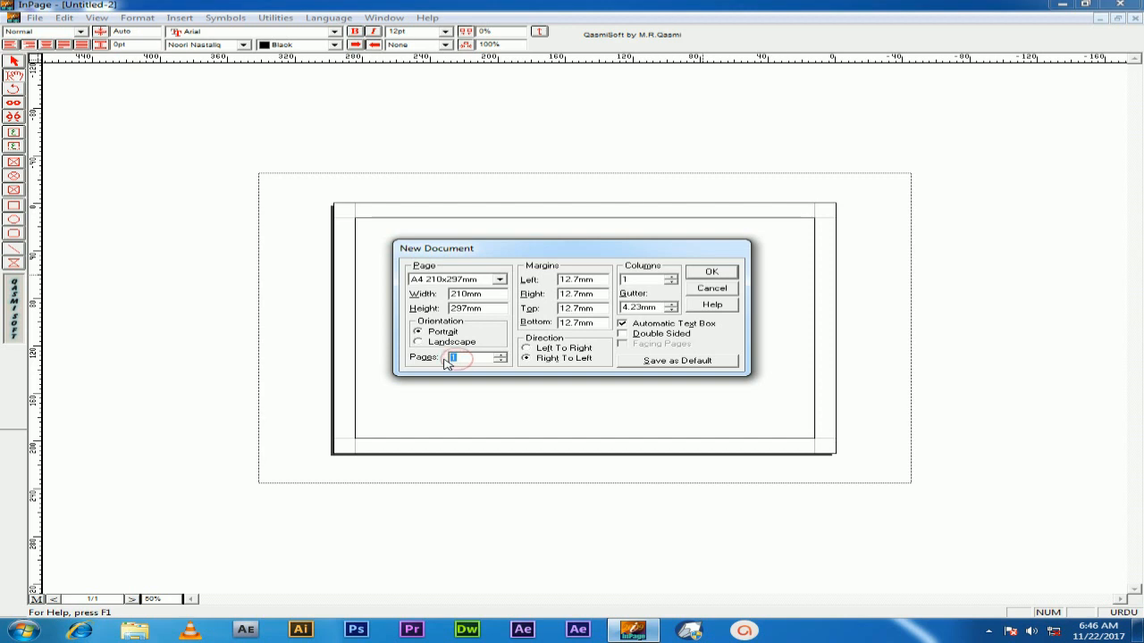
type("20")
left_click(693, 274)
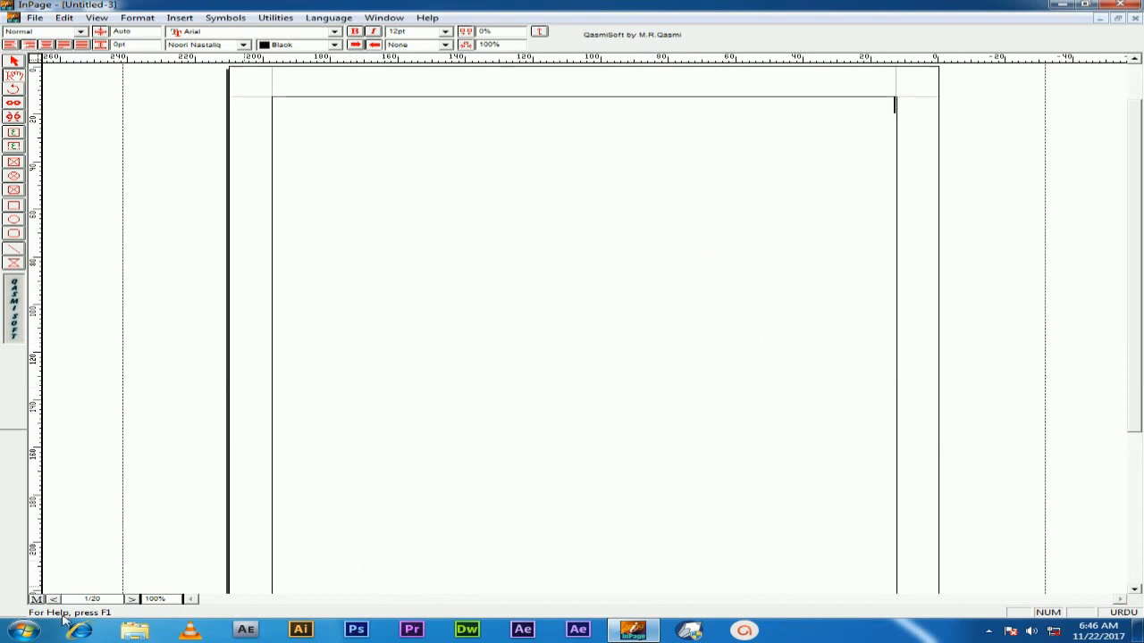
- Jump to page 5 of the 20-page document
left_click_drag(81, 599, 113, 598)
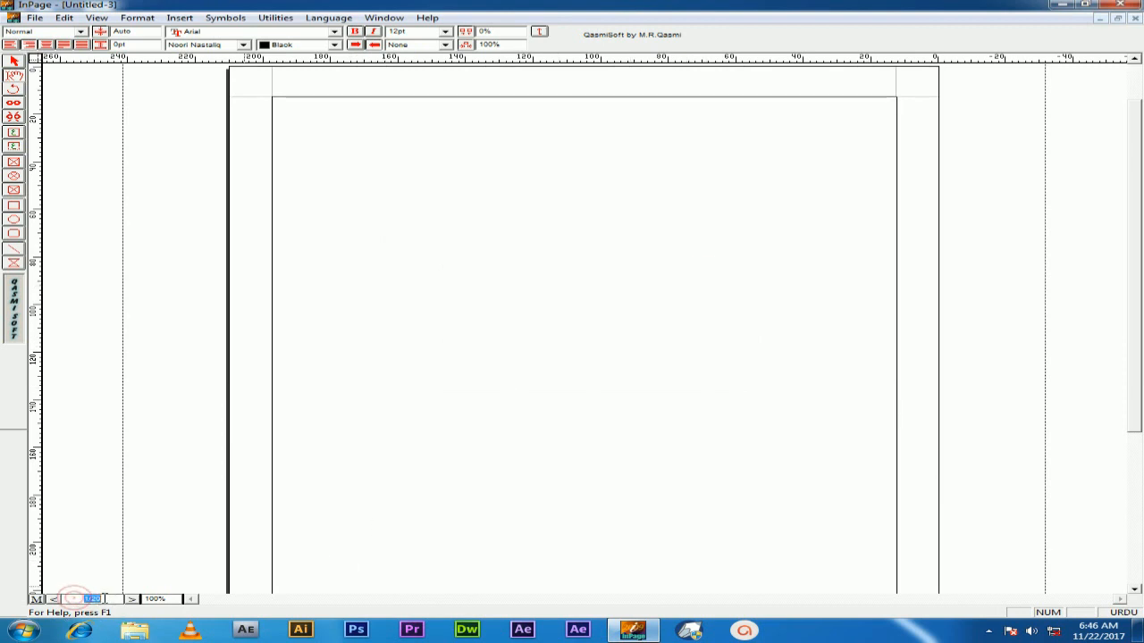
left_click(93, 599)
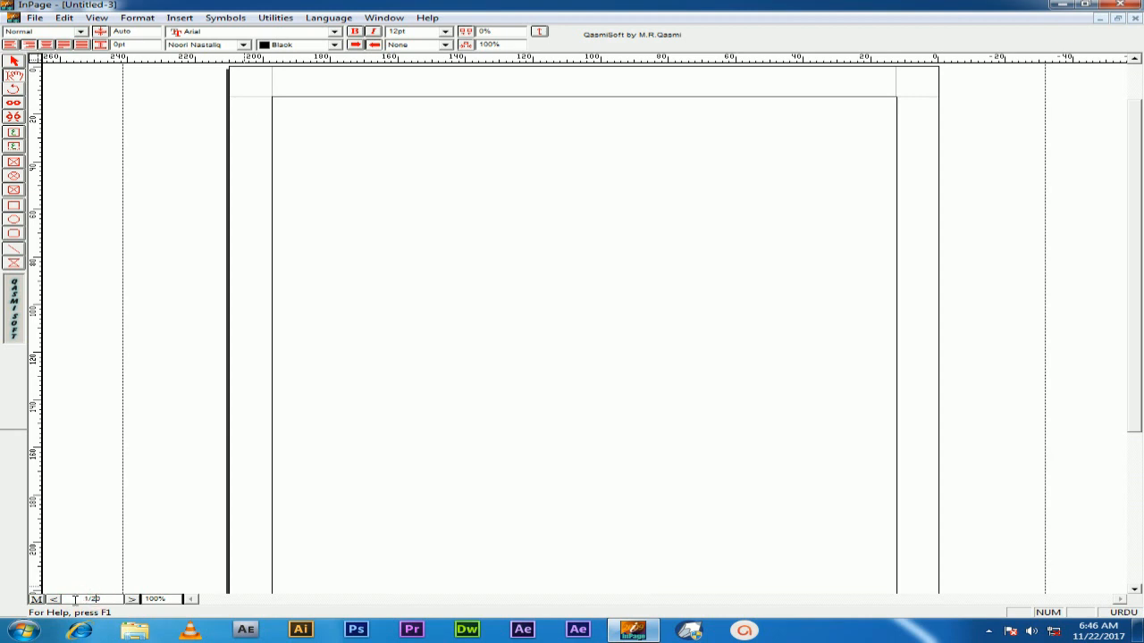
left_click_drag(71, 599, 131, 605)
type("5")
key("Return")
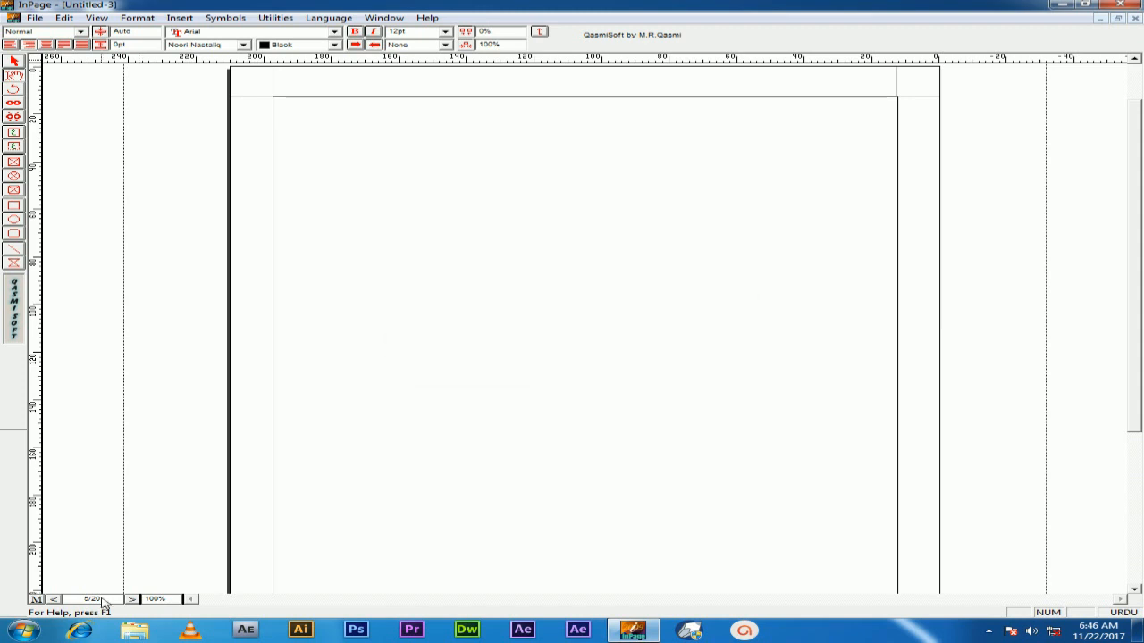
- Create a new A4 portrait document with right-to-left direction and 3 columns
key("ctrl+n")
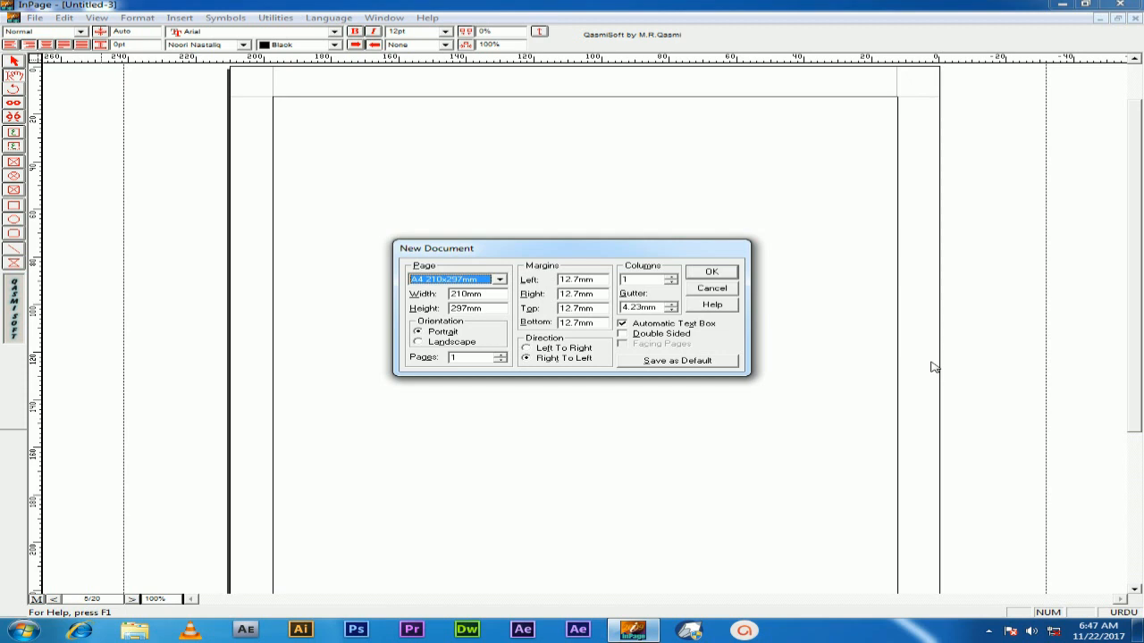
double_click(601, 279)
left_click_drag(600, 280, 529, 299)
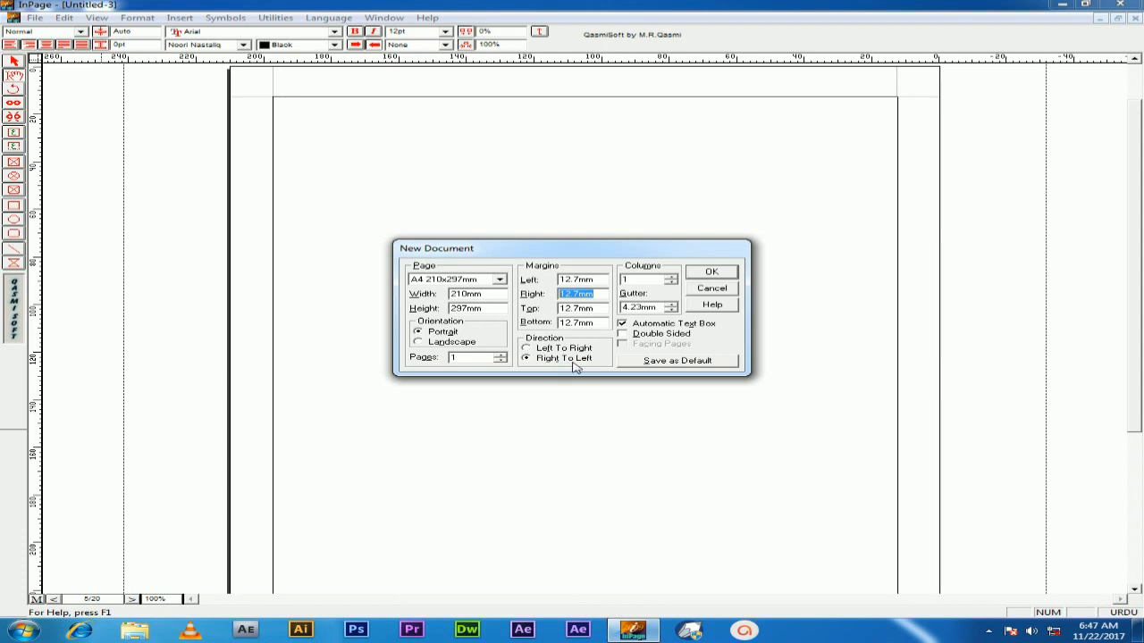
left_click(526, 356)
left_click(633, 280)
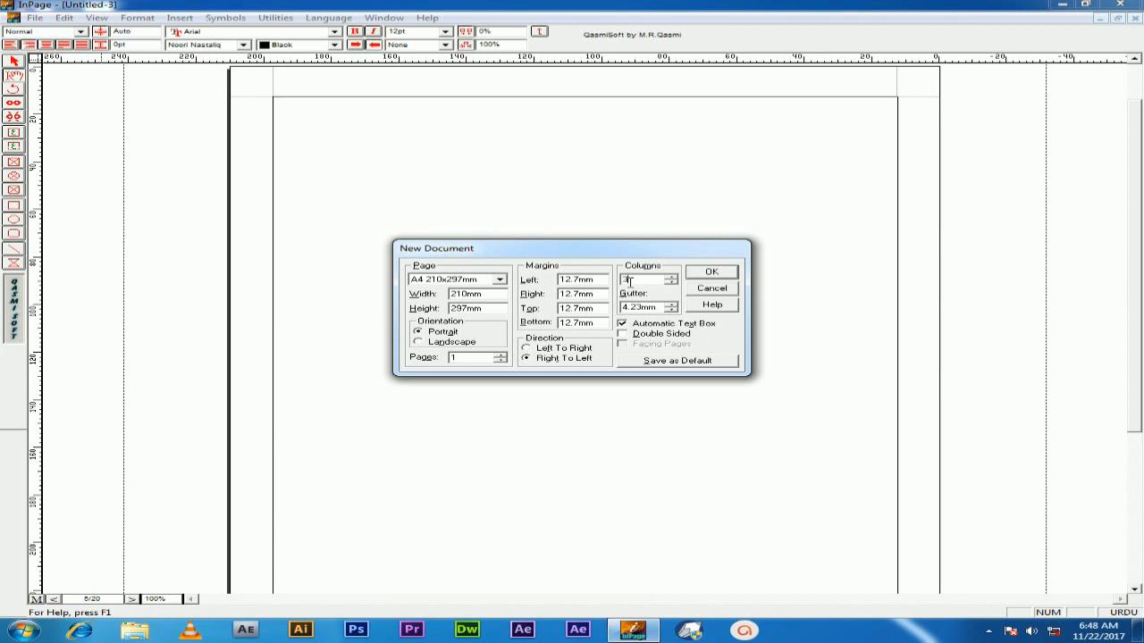
key("Return")
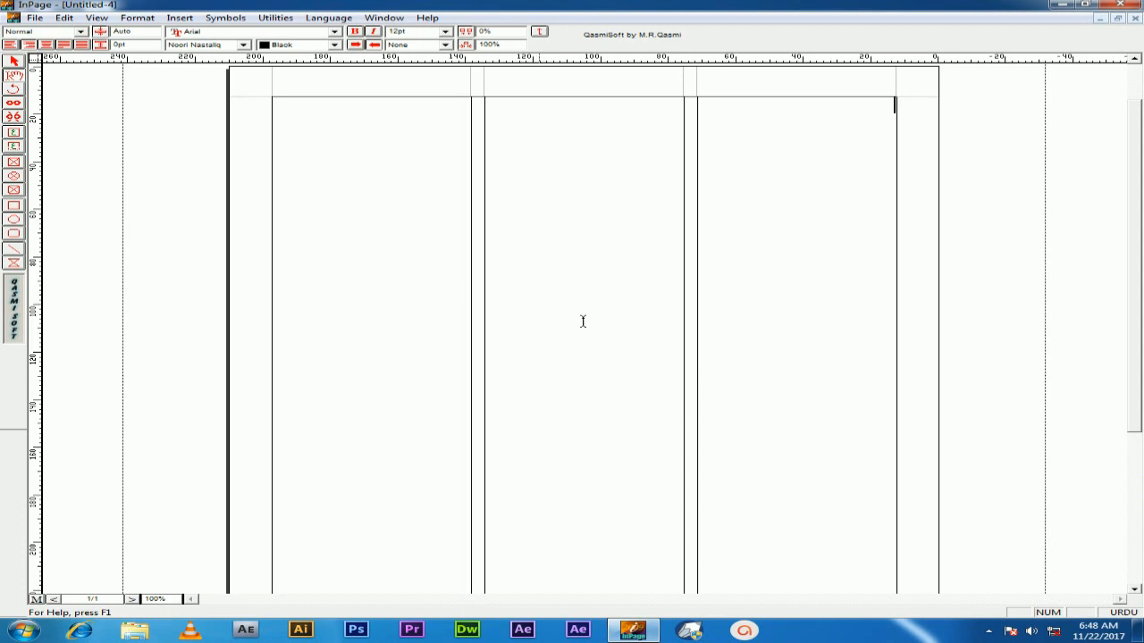
- Open SAMPLE.INP from the InPage 2009 Professional folder in Program Files (x86) on drive C
left_click(36, 17)
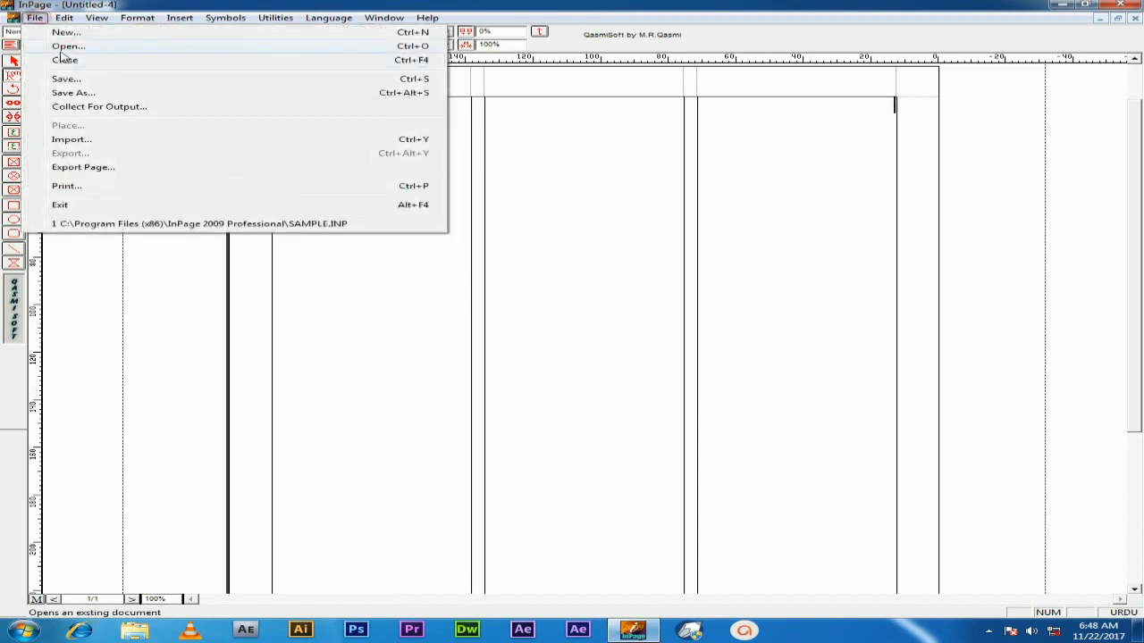
left_click(64, 47)
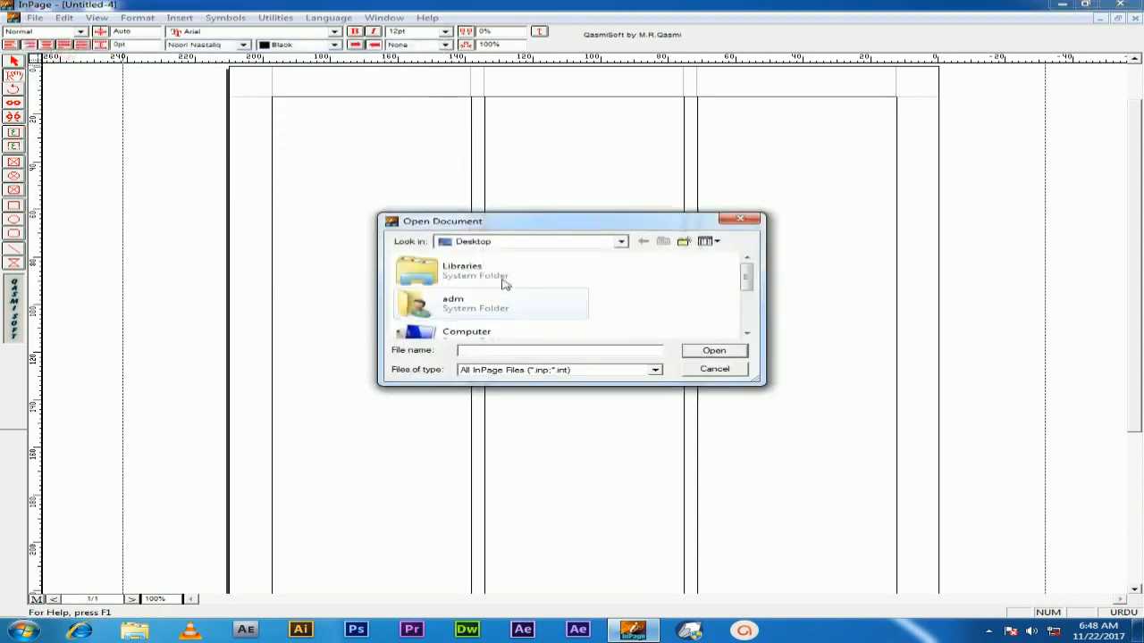
left_click(475, 243)
left_click(496, 306)
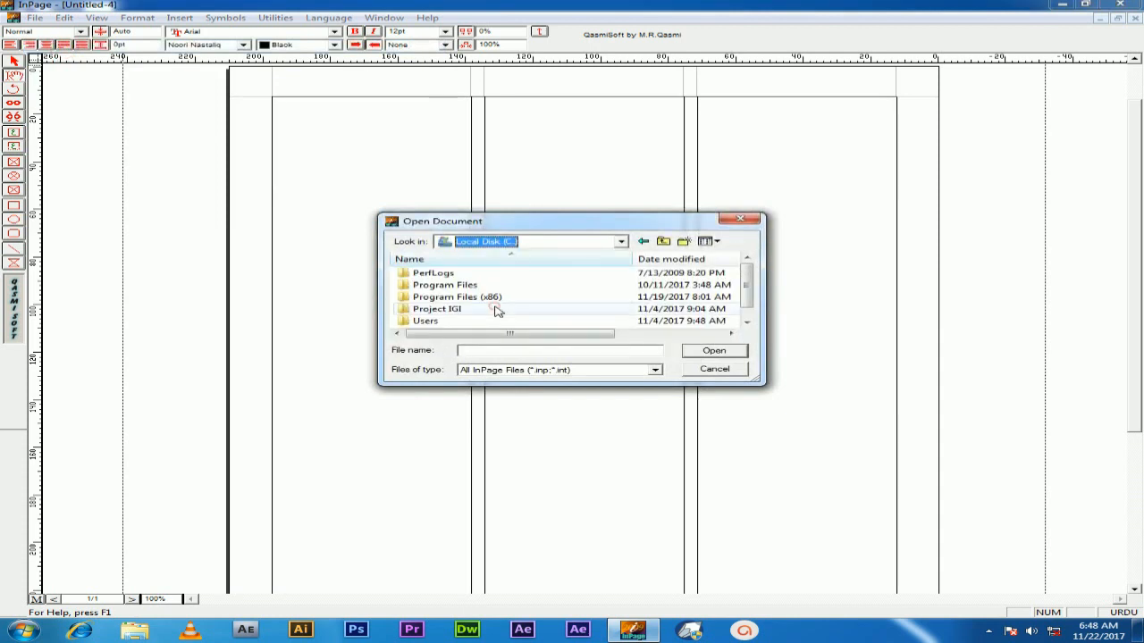
double_click(445, 298)
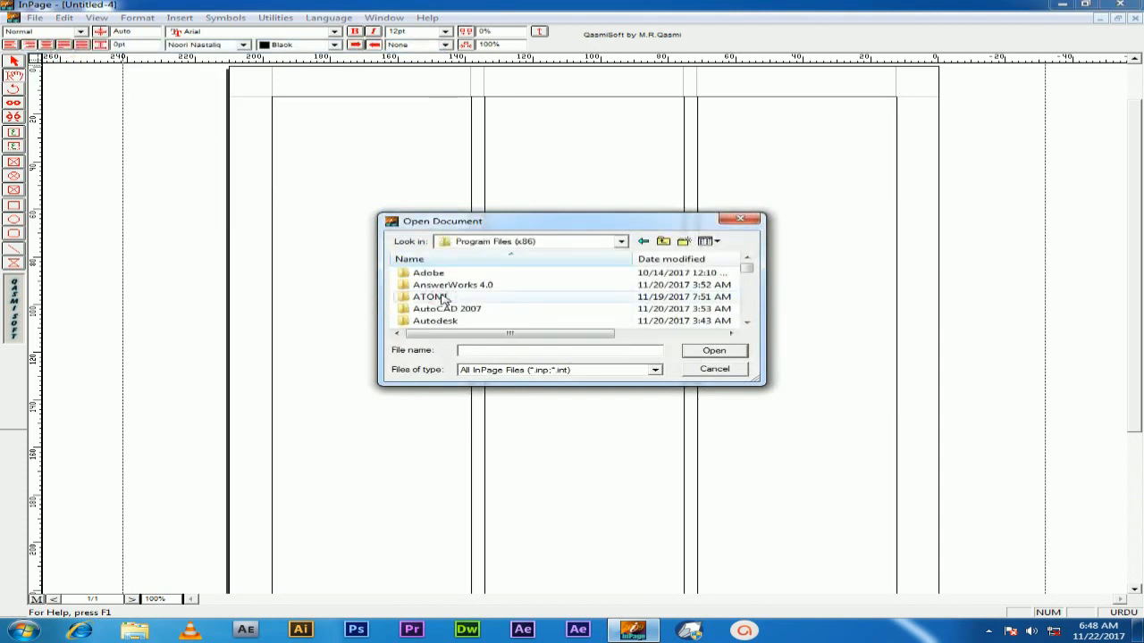
scroll(442, 295, "down", 3)
double_click(453, 285)
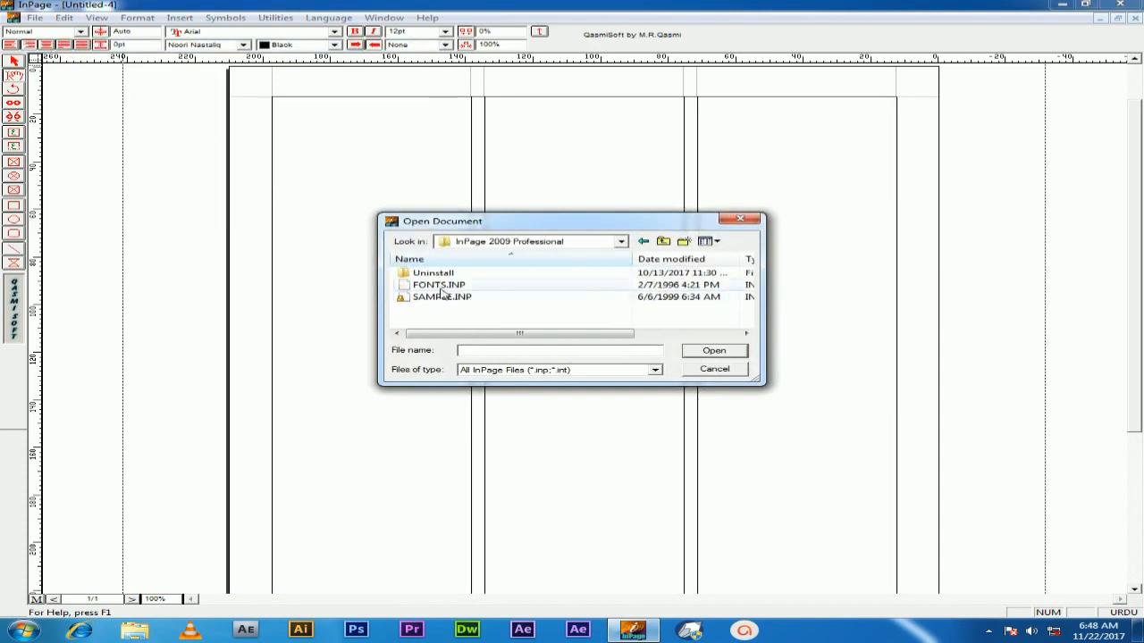
double_click(451, 296)
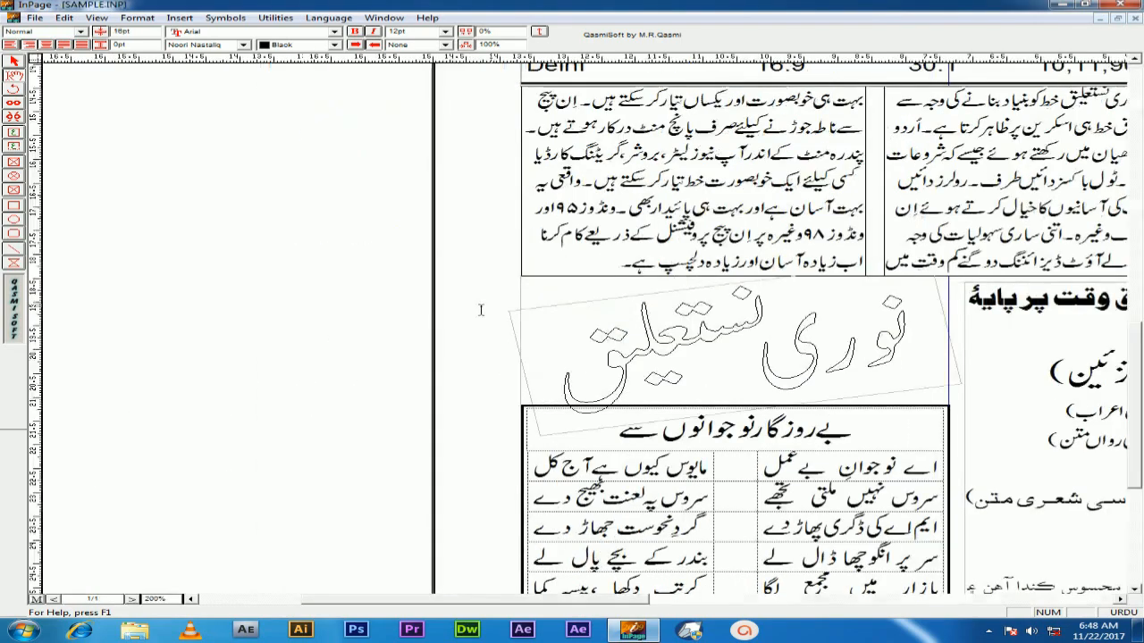
- Copy the whole Urdu paragraph above the outlined heading in the sample document, and close the sample
double_click(636, 241)
triple_click(638, 246)
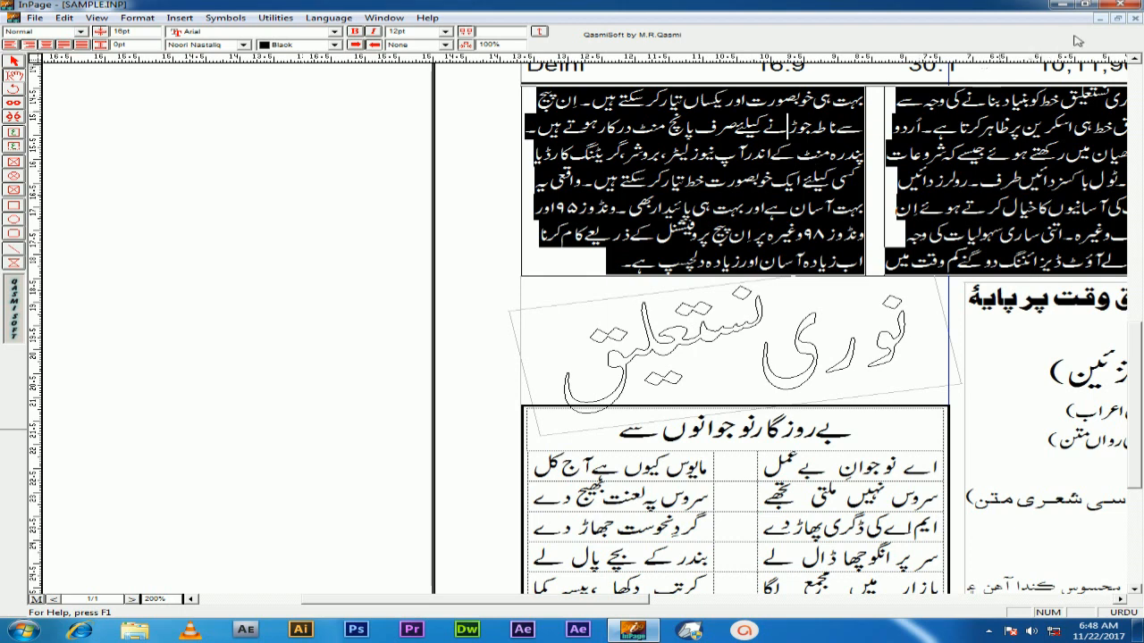
left_click(1135, 18)
- Paste the copied Urdu paragraph ten times into the three-column document, starting in the rightmost column
left_click(853, 143)
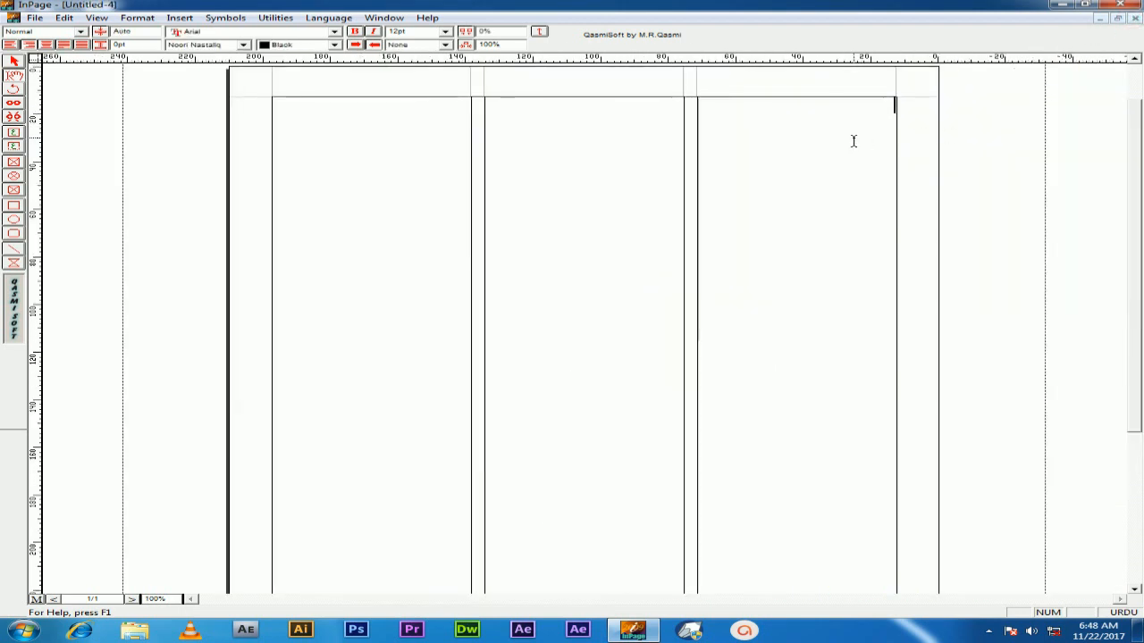
key("ctrl+v")
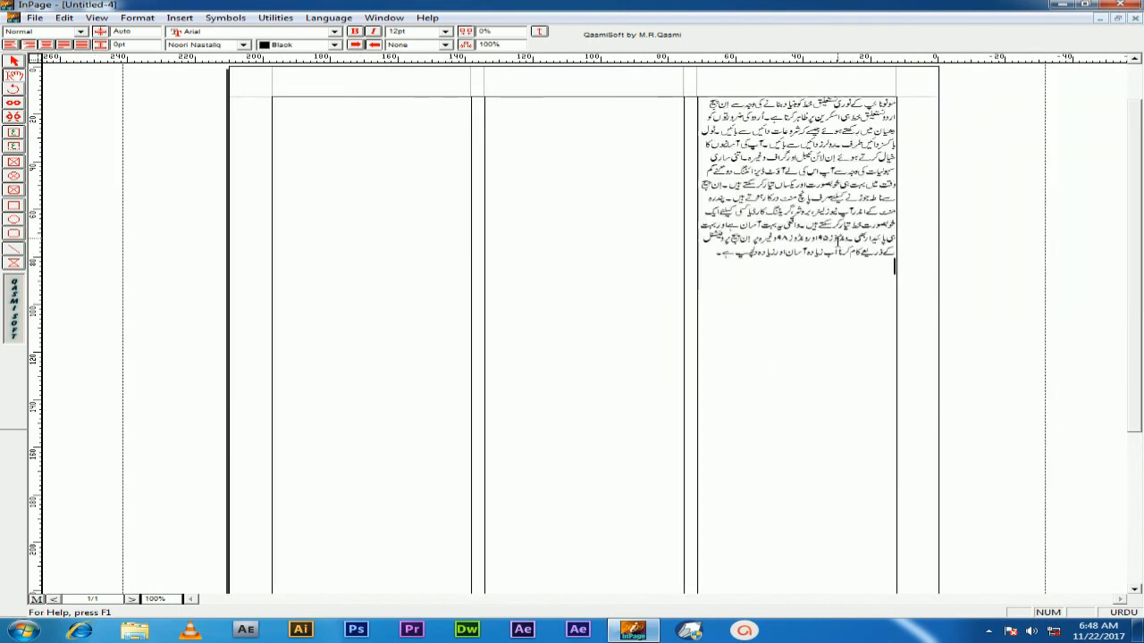
key("ctrl+v")
key("ctrl+v")
key("ctrl+v")
key("ctrl+v")
key("ctrl+v")
key("ctrl+v")
key("ctrl+v")
key("ctrl+v")
key("ctrl+v")
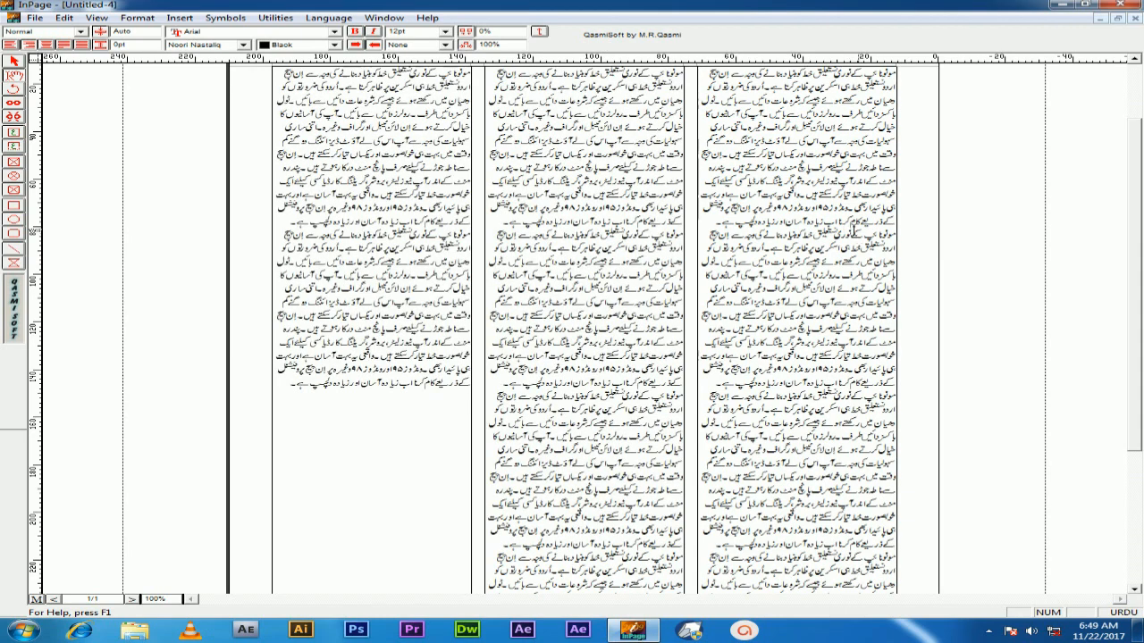
- Justify all the text in the three columns
key("ctrl+a")
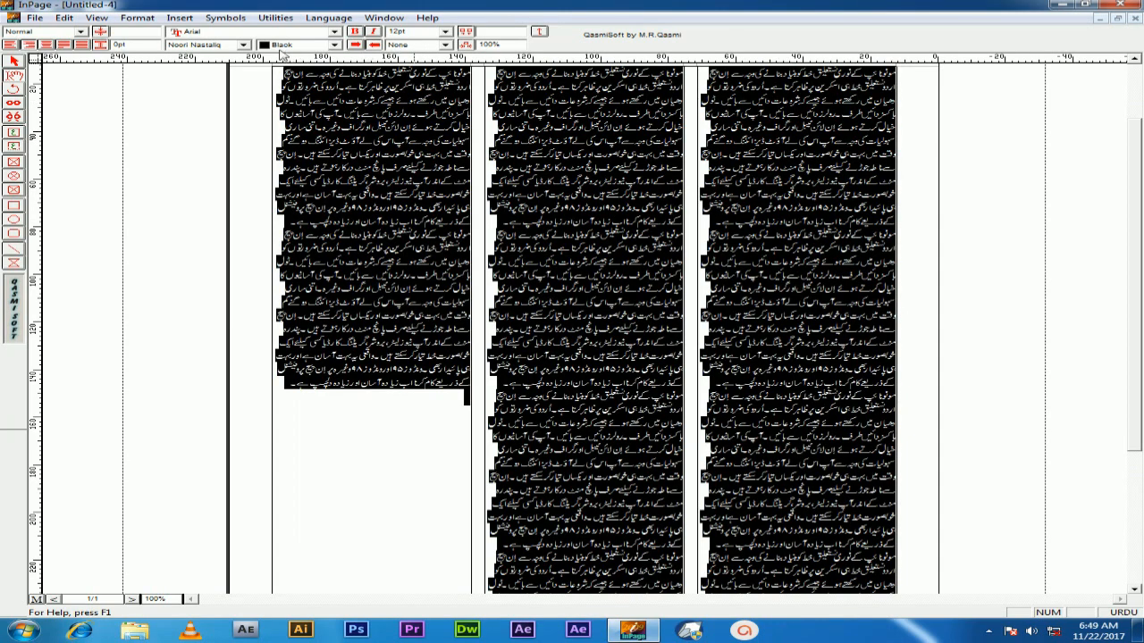
left_click(70, 44)
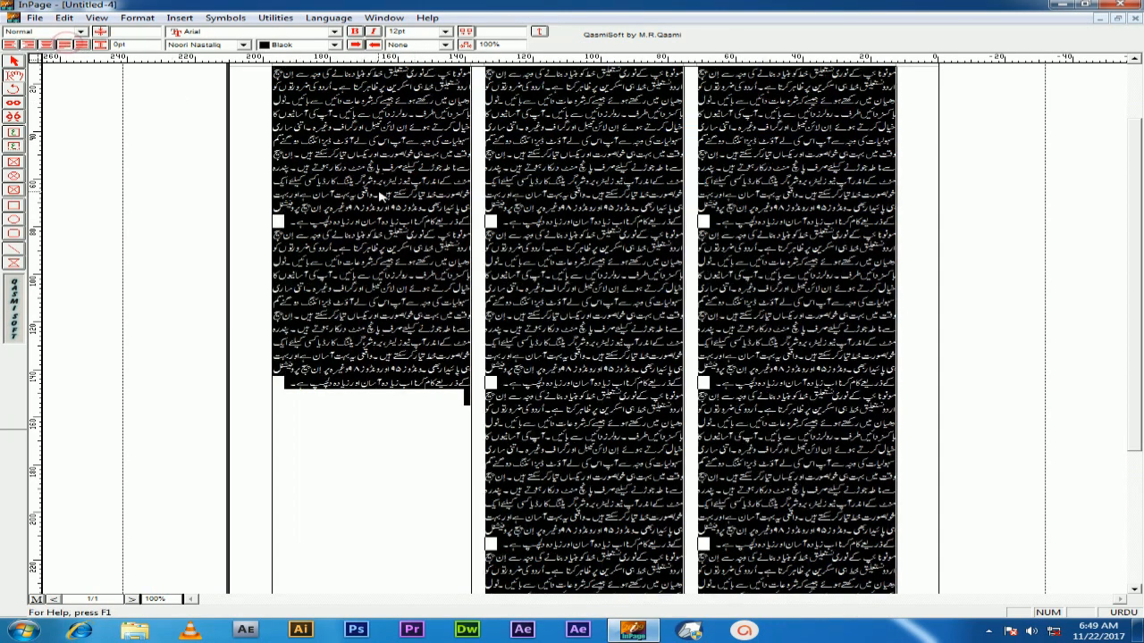
left_click(523, 261)
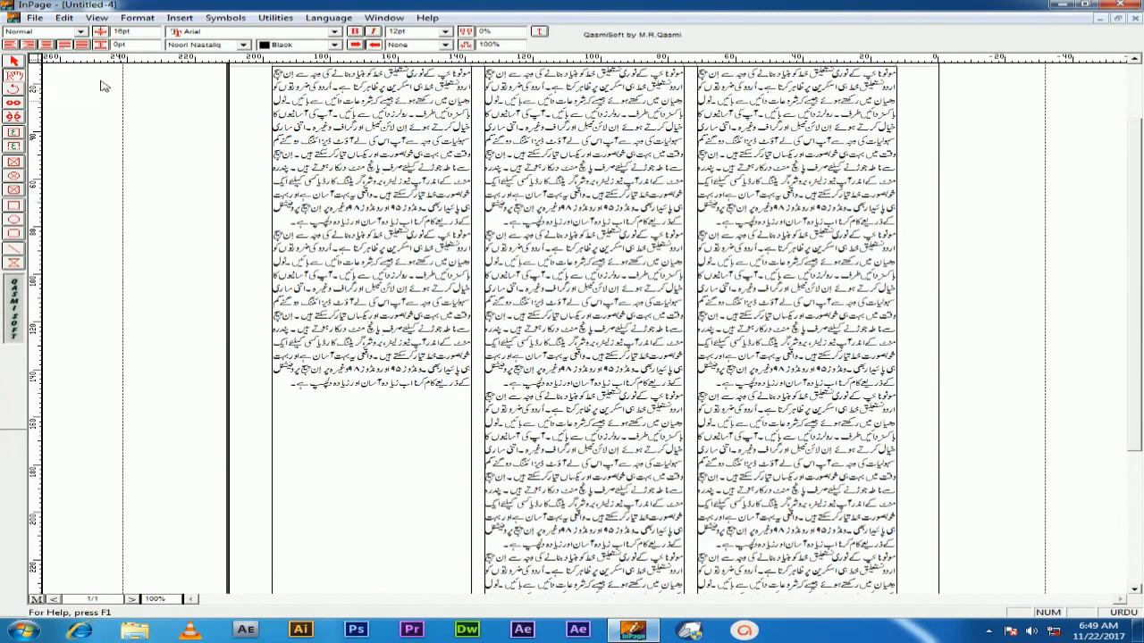
- Export page 1 as a GIF picture named qww on the Desktop at 100% scaling
left_click(34, 18)
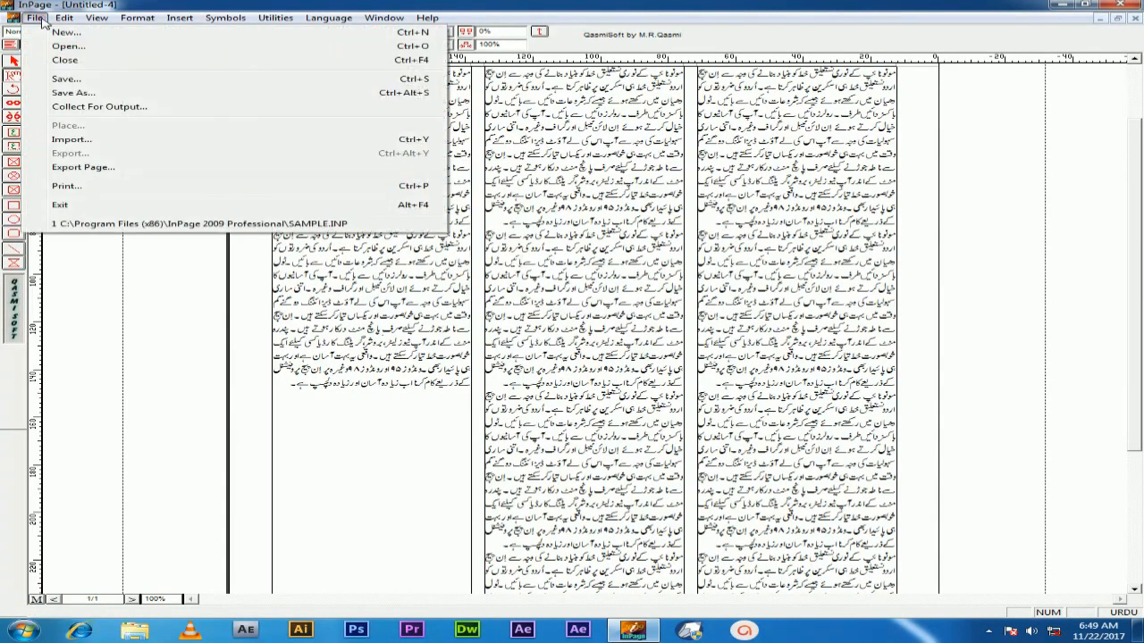
left_click(87, 167)
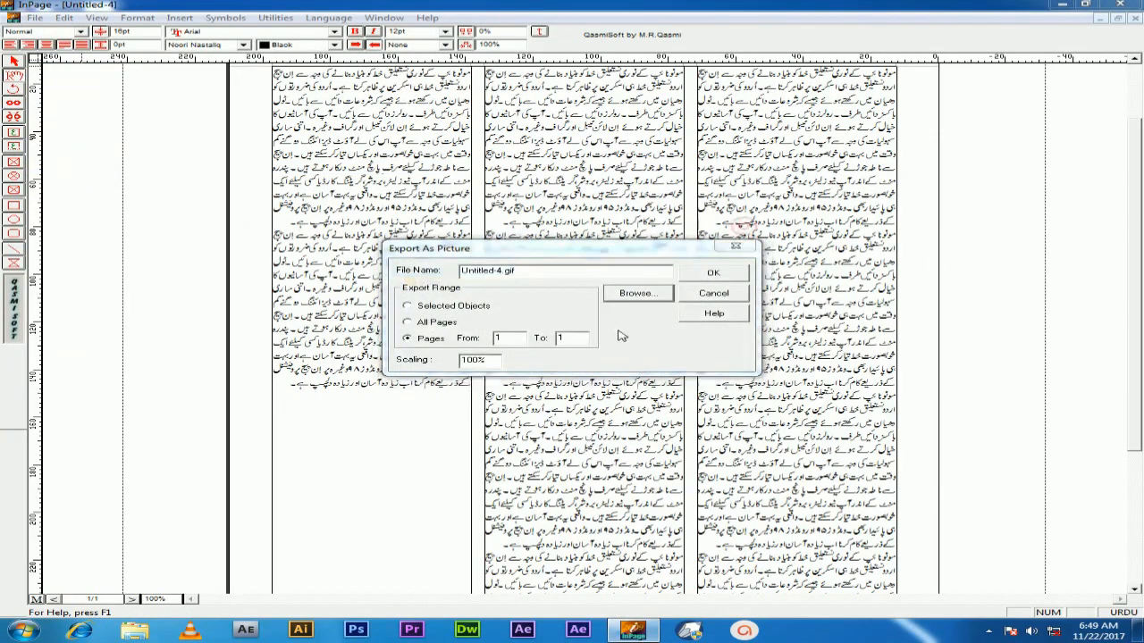
left_click(637, 293)
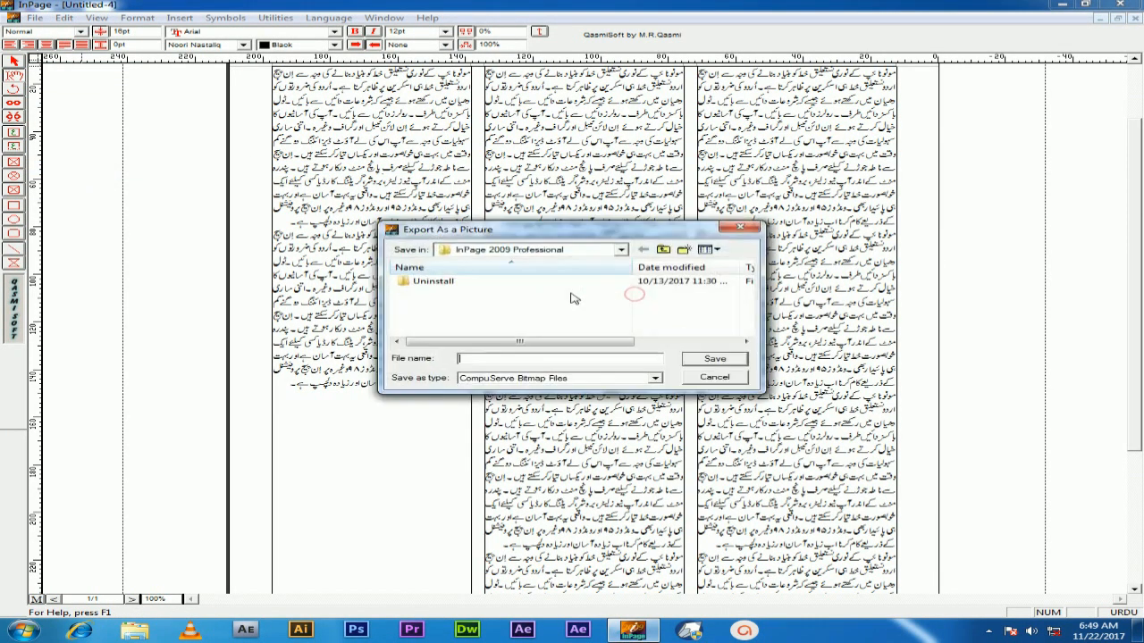
left_click(532, 250)
left_click(483, 264)
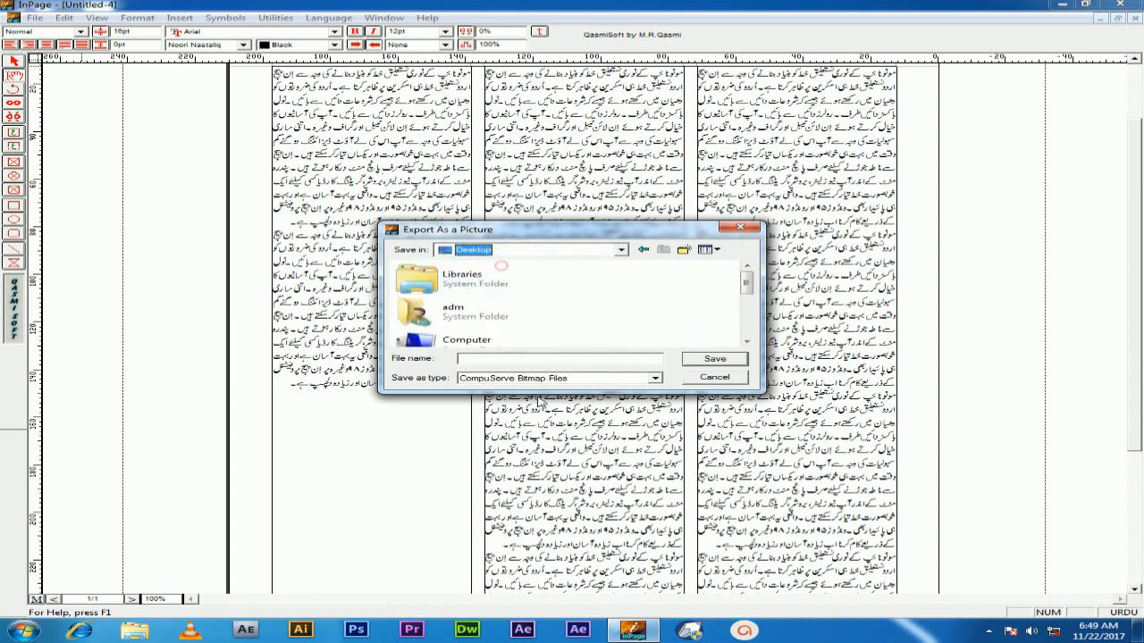
left_click(533, 356)
type("qww")
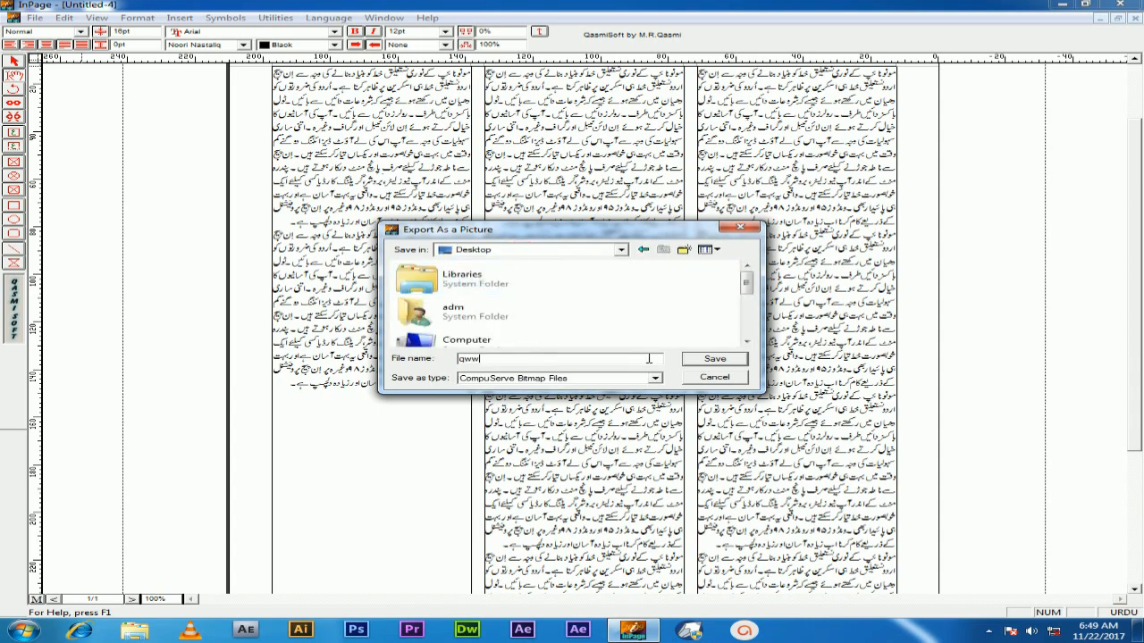
left_click(700, 359)
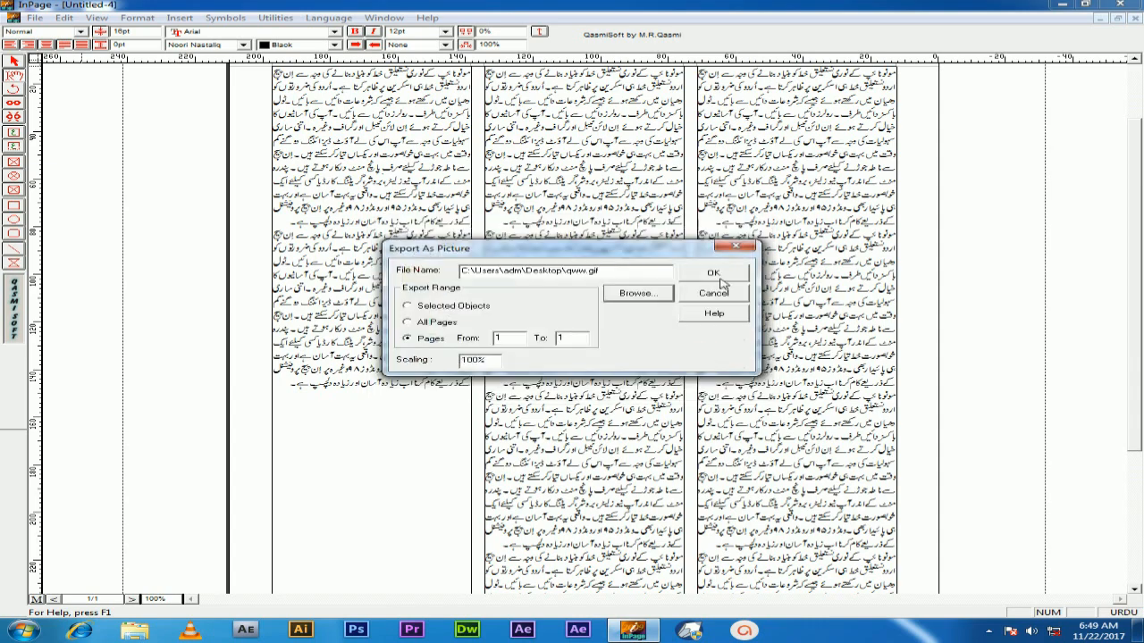
left_click(713, 273)
- Open the exported qww picture from the desktop to inspect it, dismiss the browser setup, and return to InPage
left_click(1062, 4)
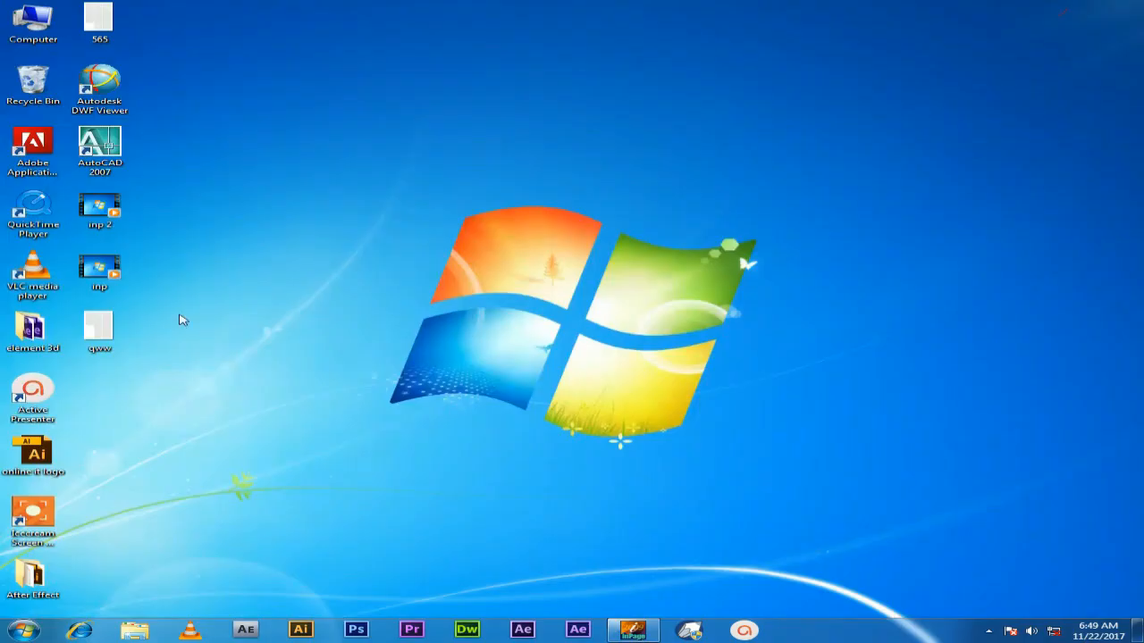
double_click(101, 336)
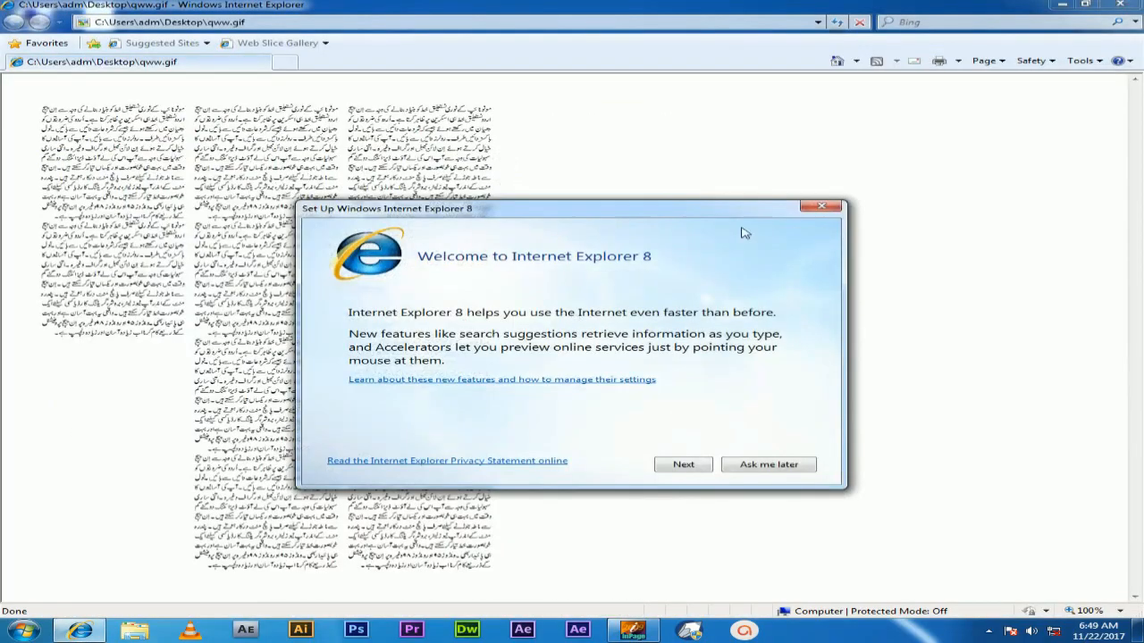
left_click(809, 204)
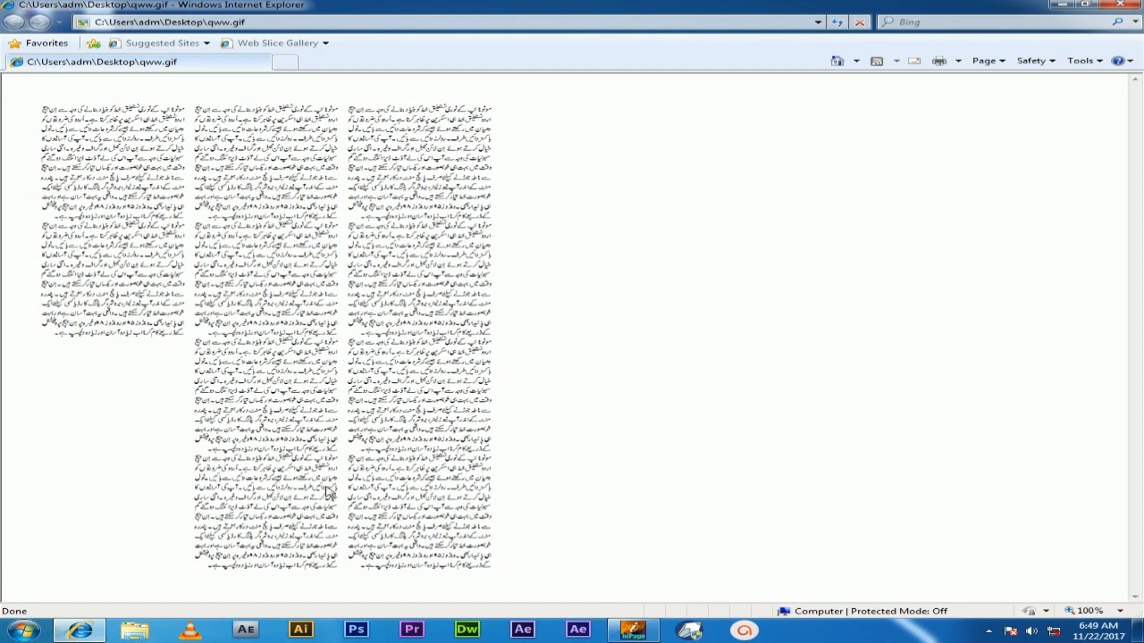
left_click(633, 631)
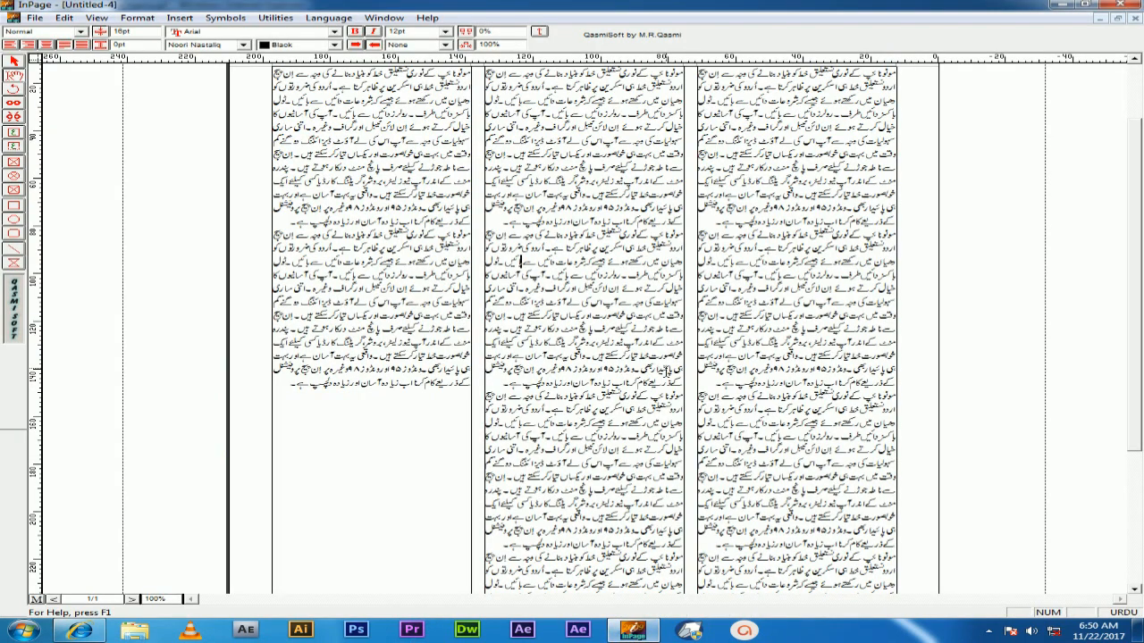